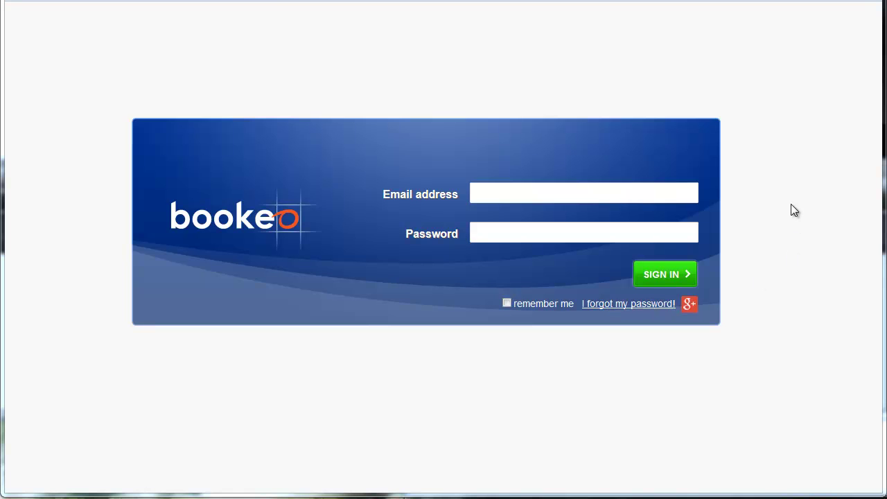
- Sign in to the Bookeo business account using the saved autofill email and password
click(685, 194)
click(614, 224)
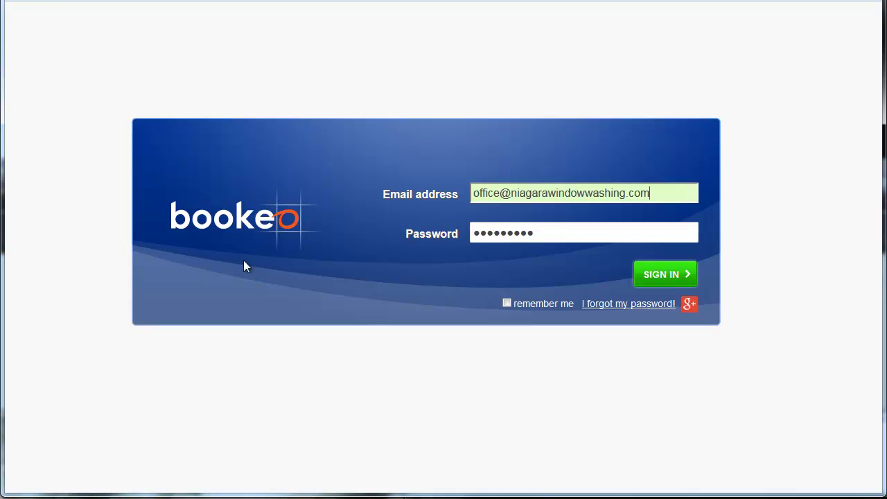
click(678, 278)
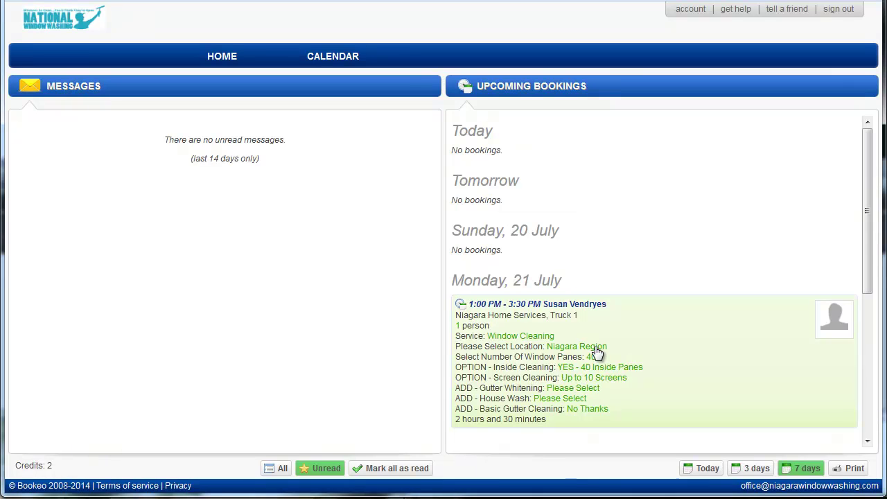
- Open the 21 July 1:00 PM window-cleaning booking and set Inside Cleaning to None
click(672, 352)
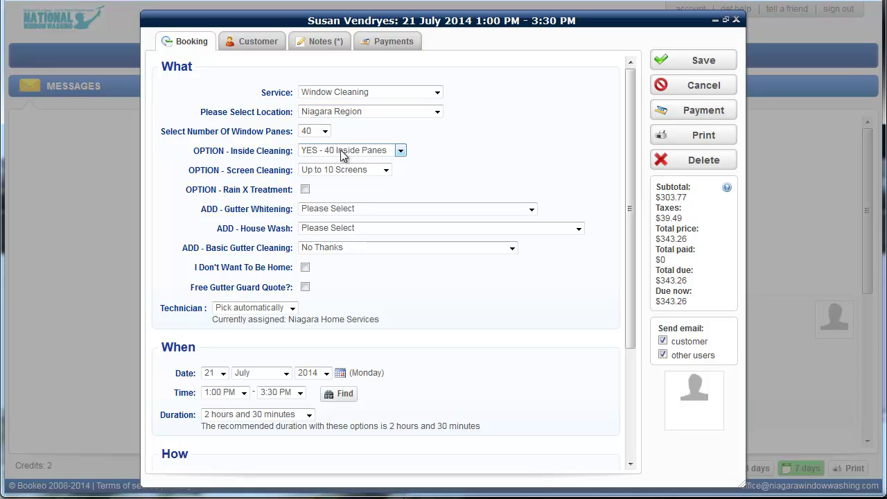
click(400, 151)
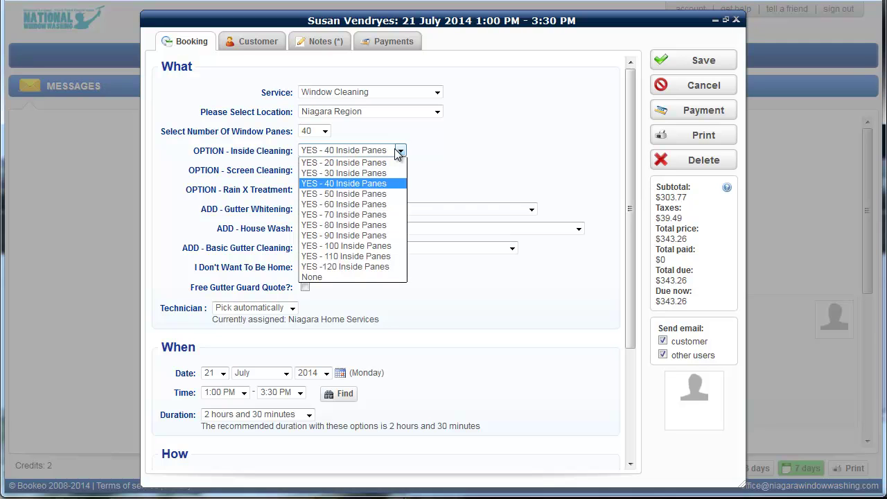
click(342, 276)
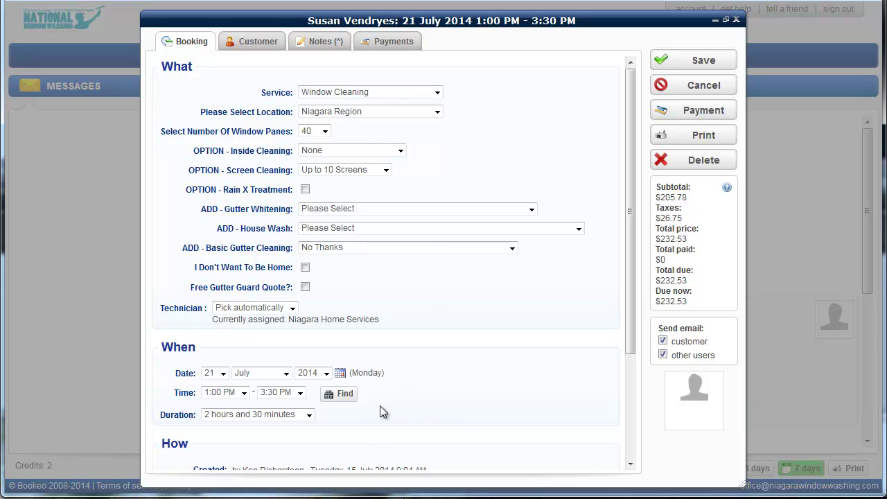
- Check 30 July in the slot finder without changing the time, then discard the booking edits
click(339, 394)
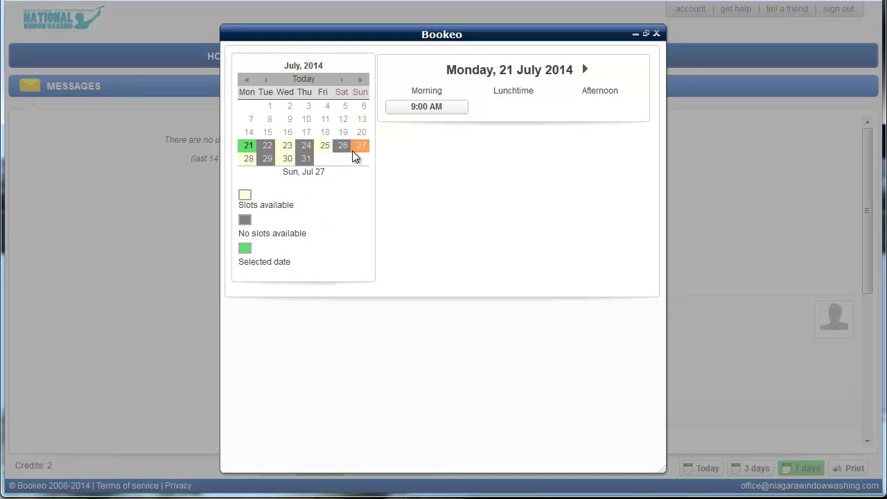
click(286, 160)
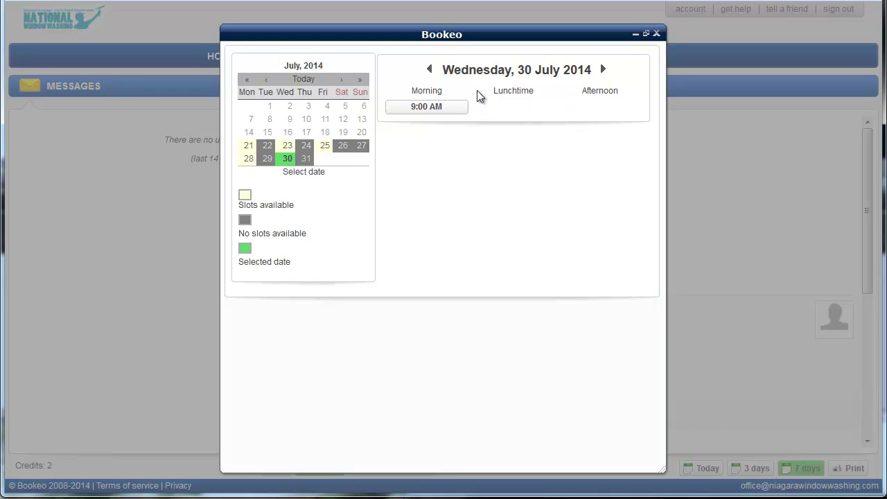
click(656, 36)
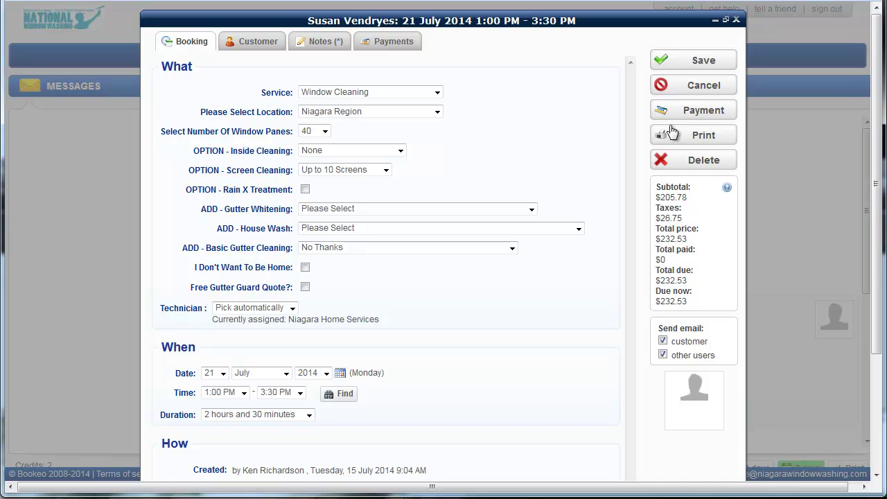
click(701, 88)
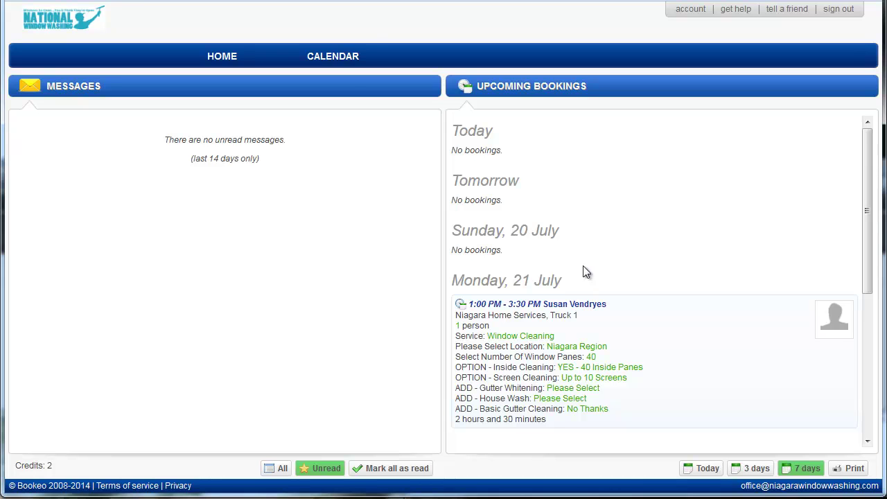
- On the calendar, start a new Truck 1 booking in the 9:00 AM slot on Monday 21 July
click(329, 59)
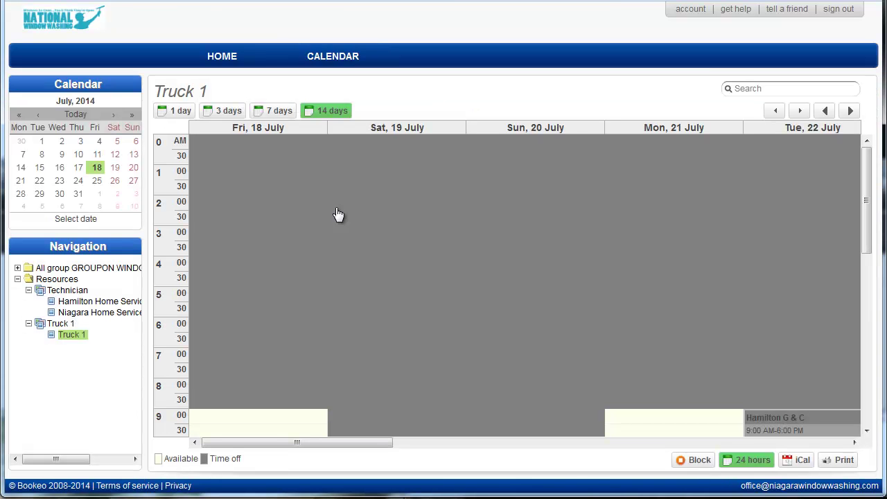
drag(866, 174, 871, 272)
drag(362, 443, 478, 474)
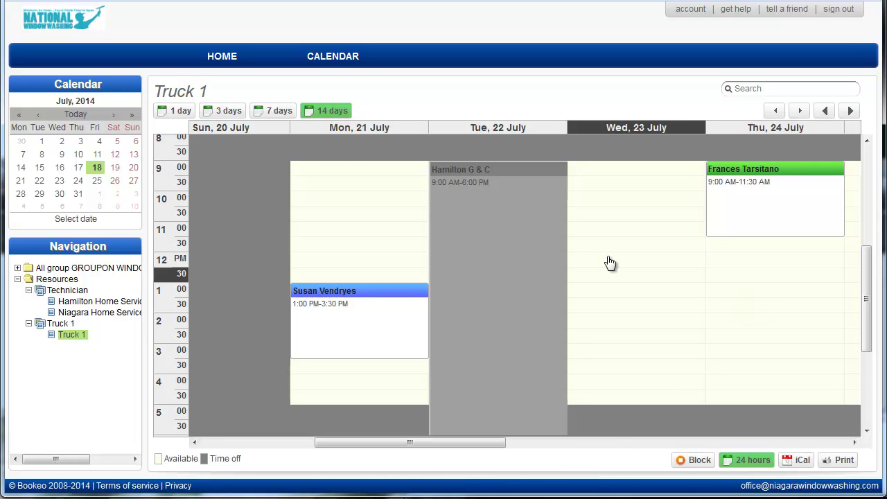
click(356, 169)
click(357, 169)
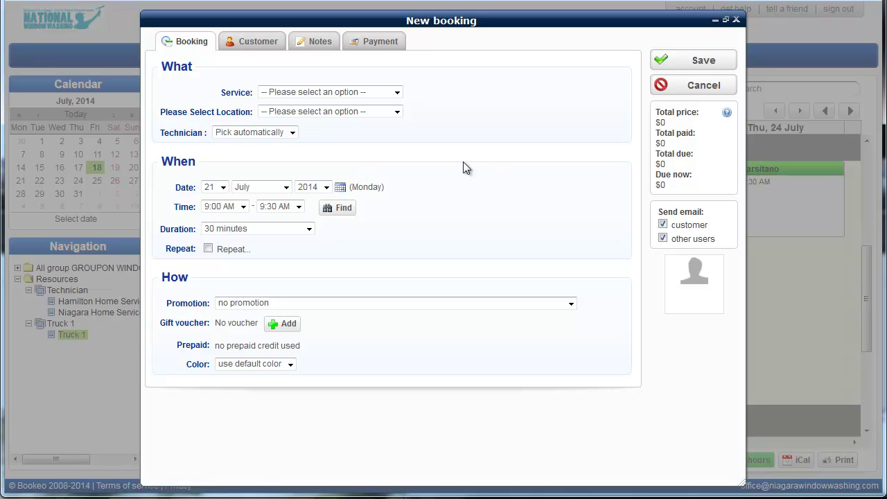
- Choose Window Cleaning as the service and Niagara Region as the location
click(372, 97)
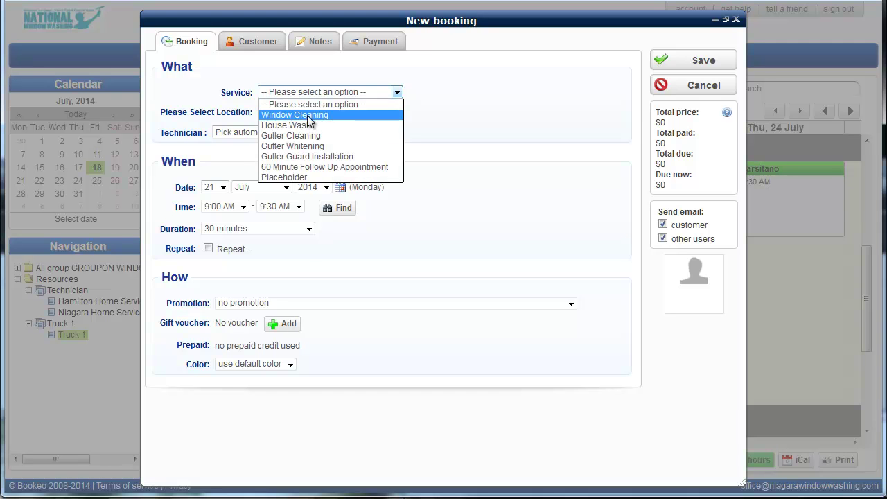
click(307, 115)
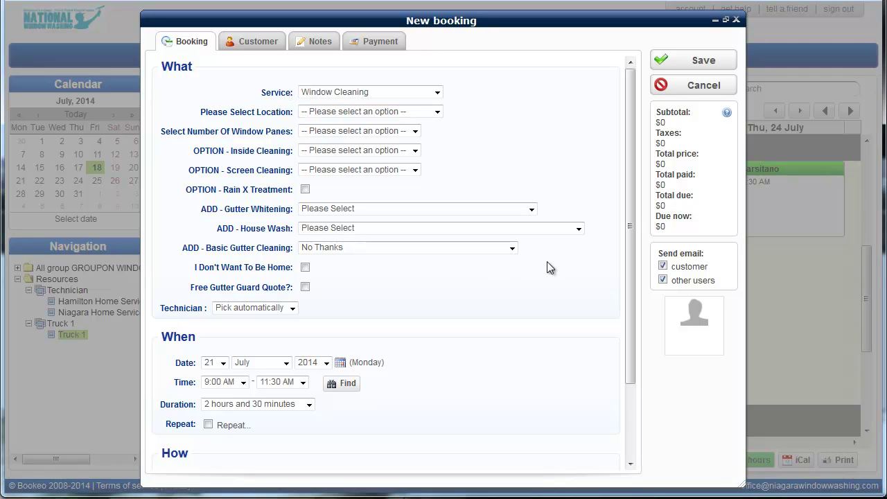
click(392, 113)
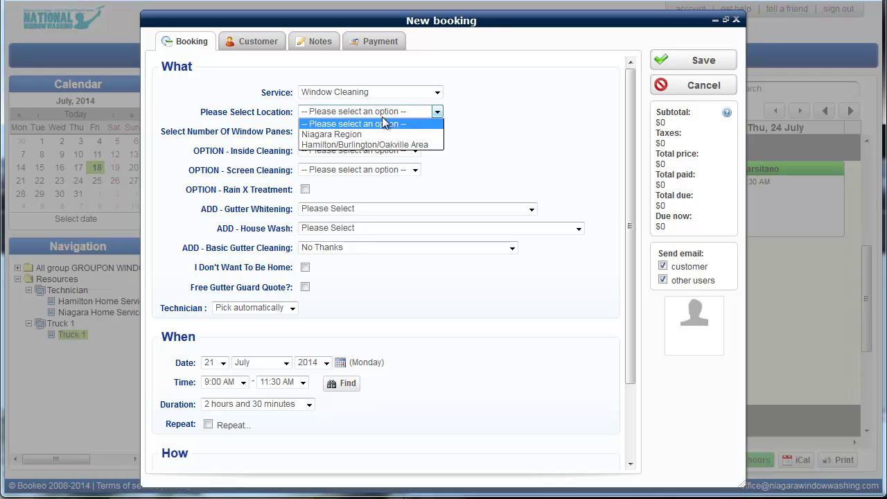
click(331, 133)
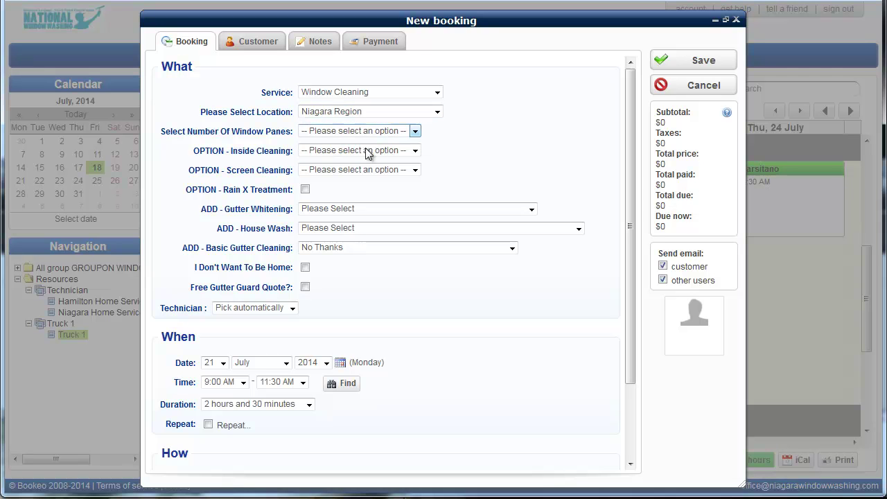
click(322, 133)
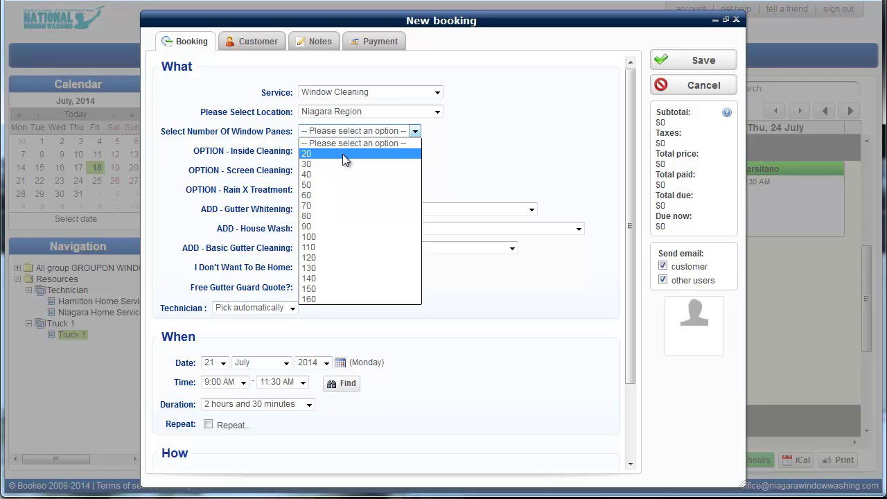
- Choose 30 window panes, YES - 30 Inside Panes and Up to 10 Screens, totalling $282.47
click(309, 165)
drag(690, 122, 656, 122)
click(676, 124)
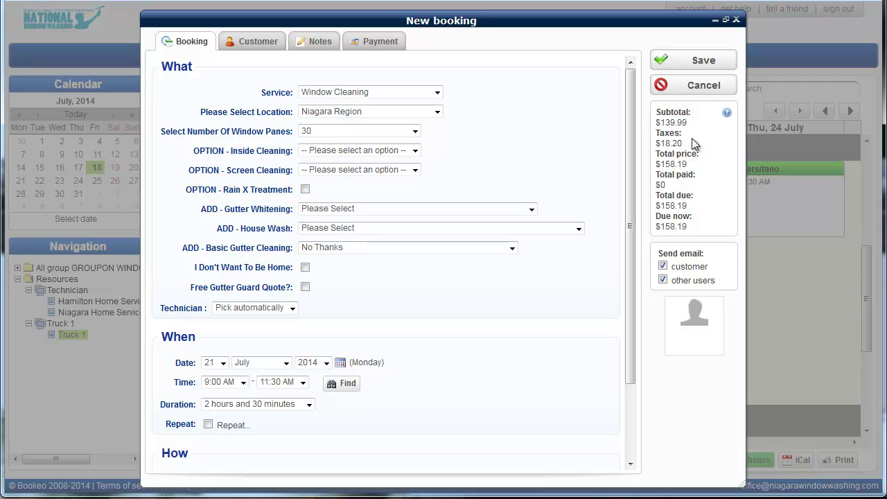
click(400, 154)
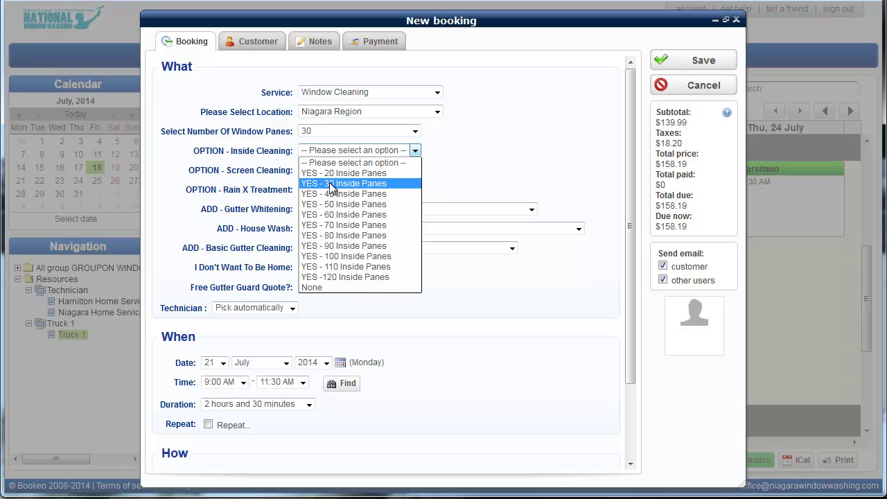
click(332, 184)
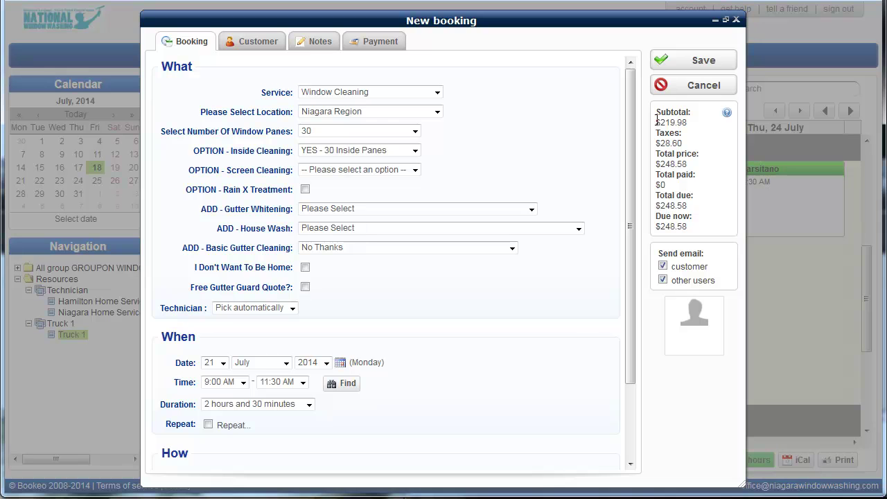
drag(655, 122, 713, 125)
click(414, 169)
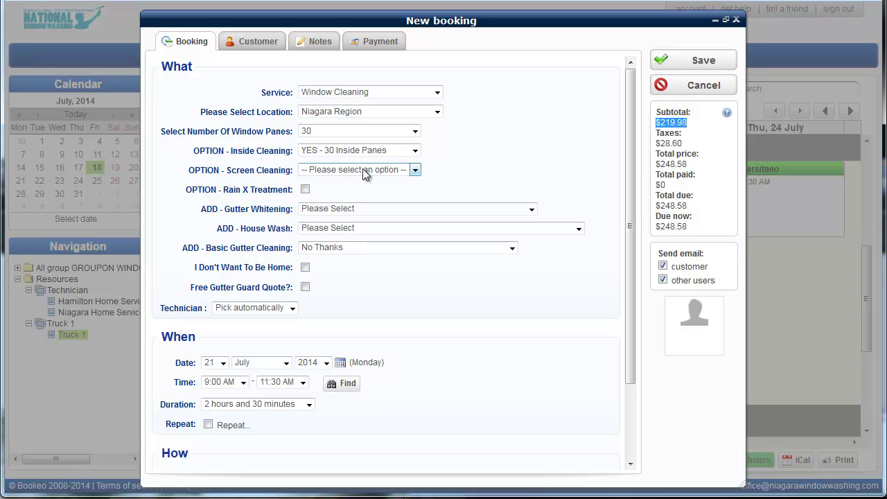
click(366, 173)
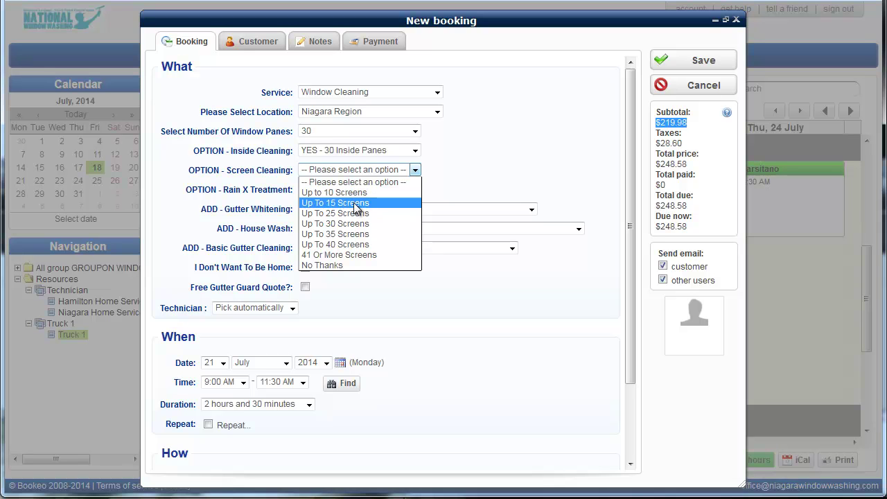
click(359, 192)
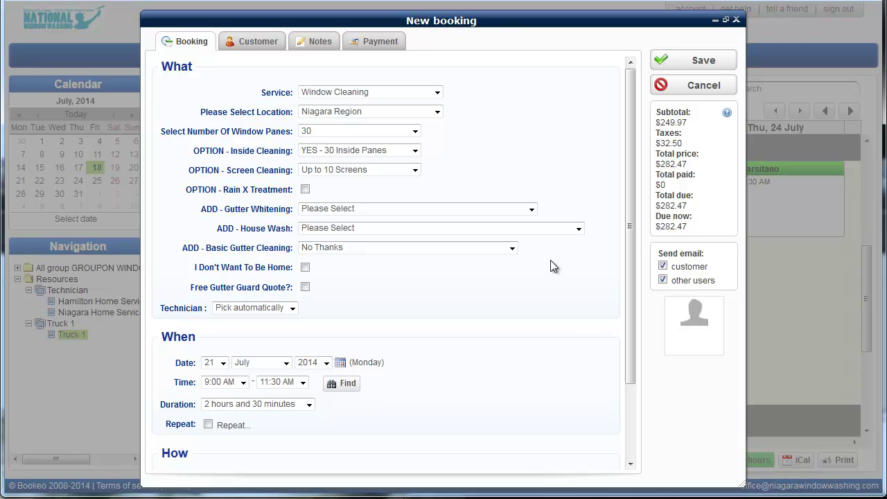
click(511, 250)
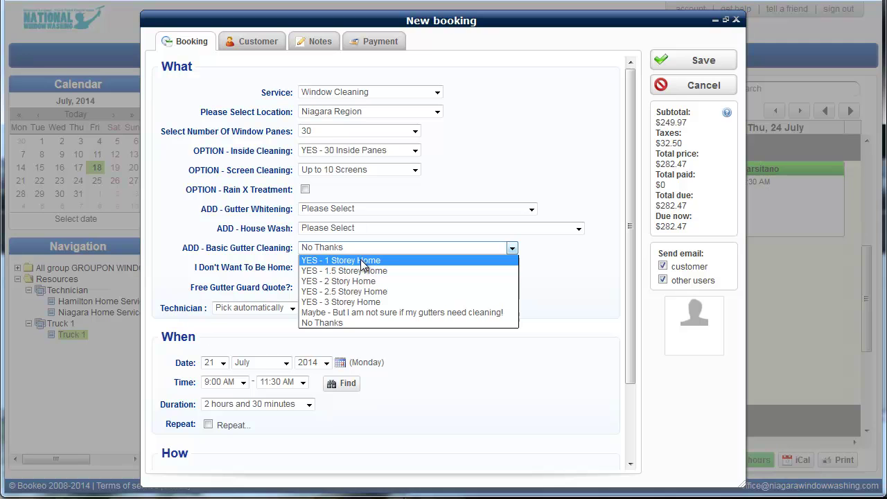
click(361, 262)
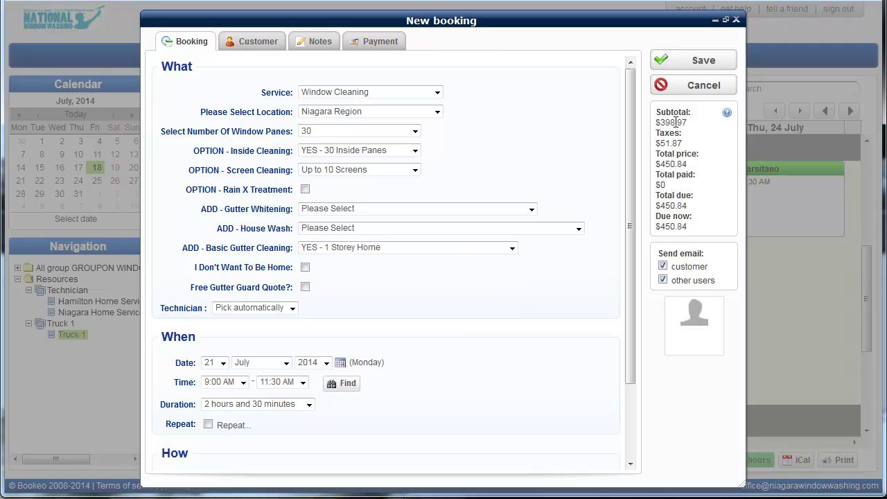
click(512, 248)
click(459, 323)
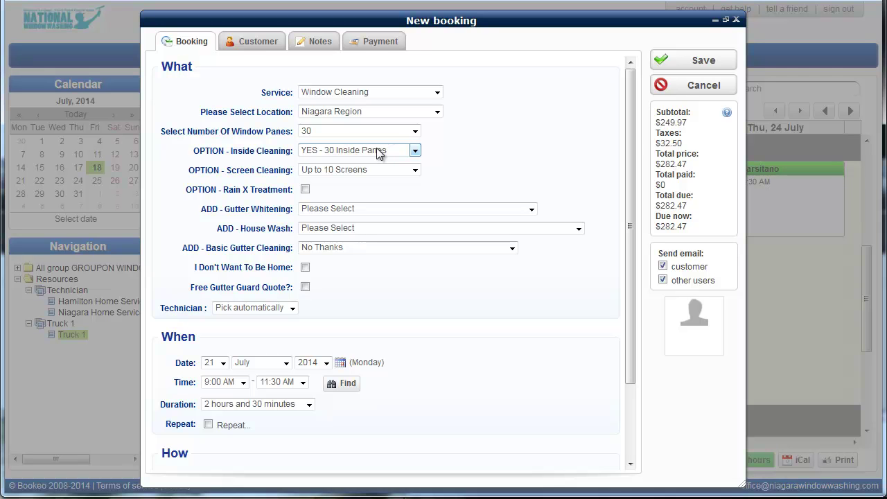
- On the Customer tab, fill in the details of the matching existing customer
click(256, 45)
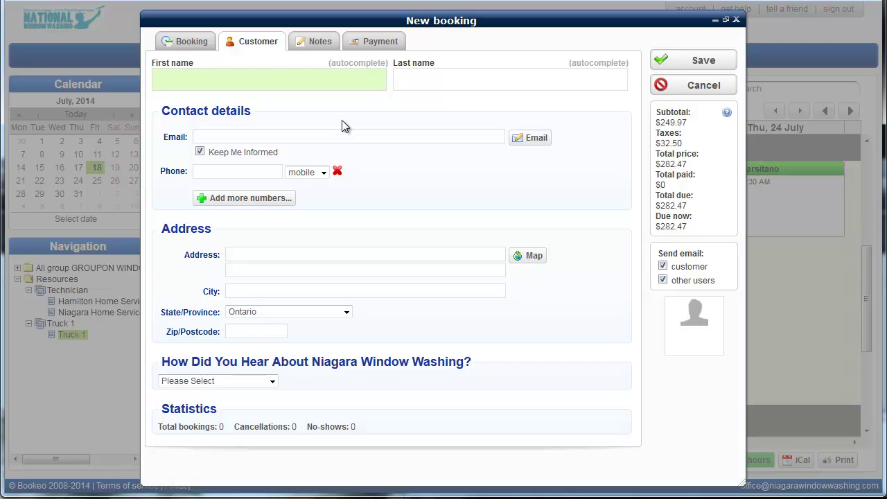
text(ken)
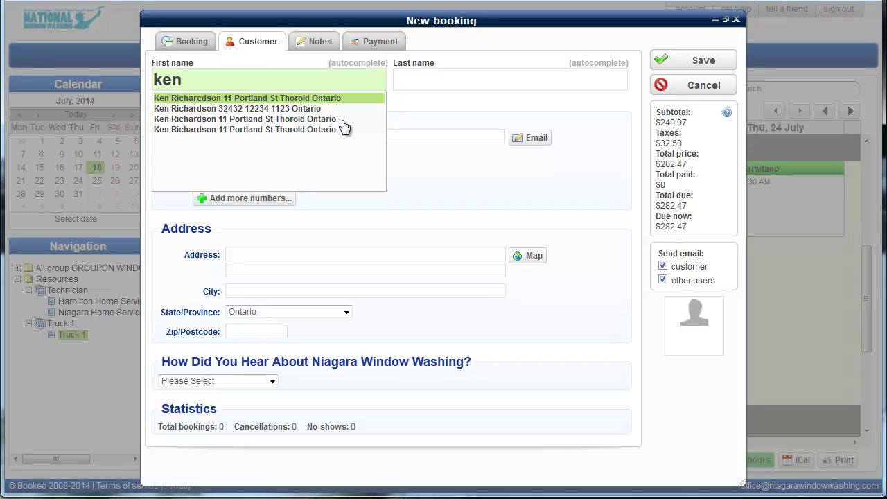
click(223, 130)
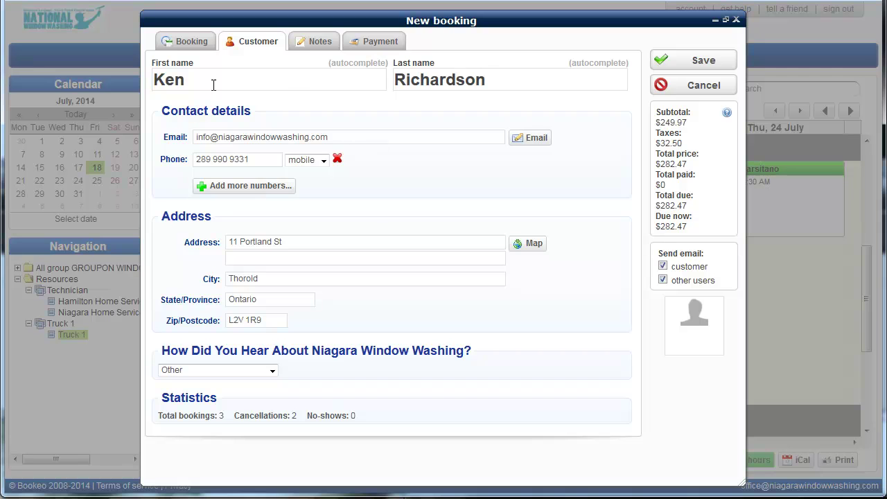
- Add the customer's second phone number and set its type to work
drag(275, 161, 196, 161)
click(238, 187)
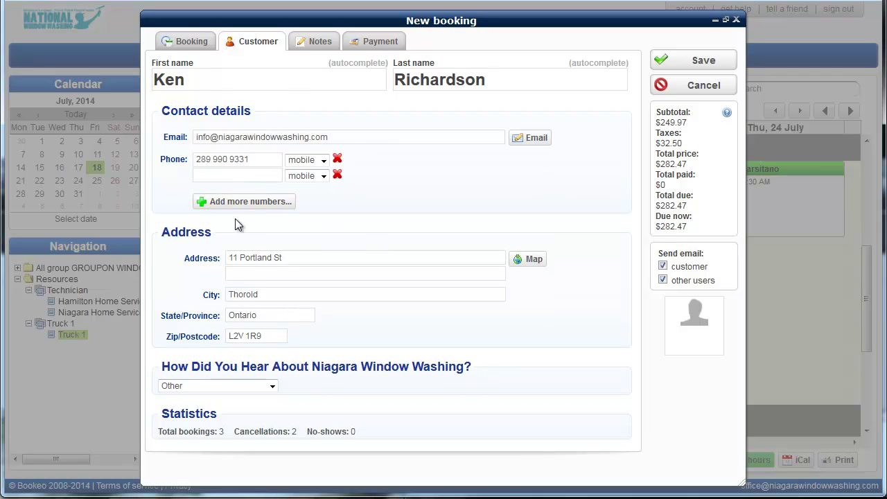
click(229, 177)
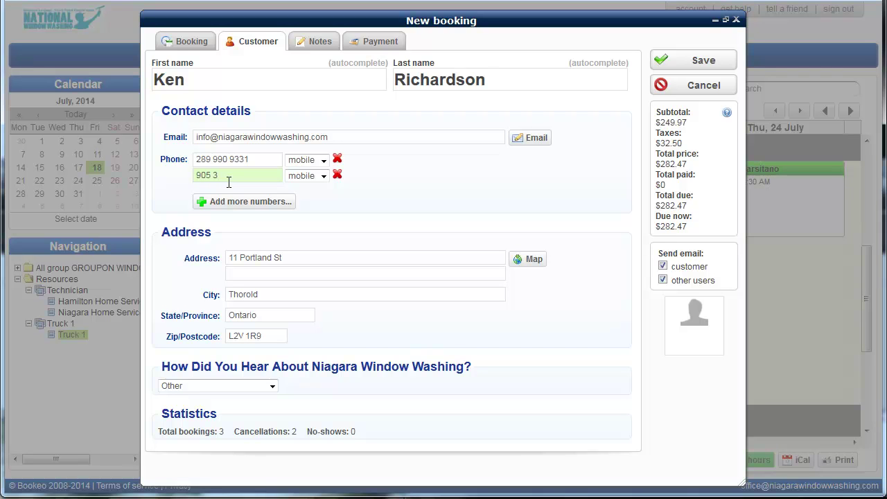
click(321, 176)
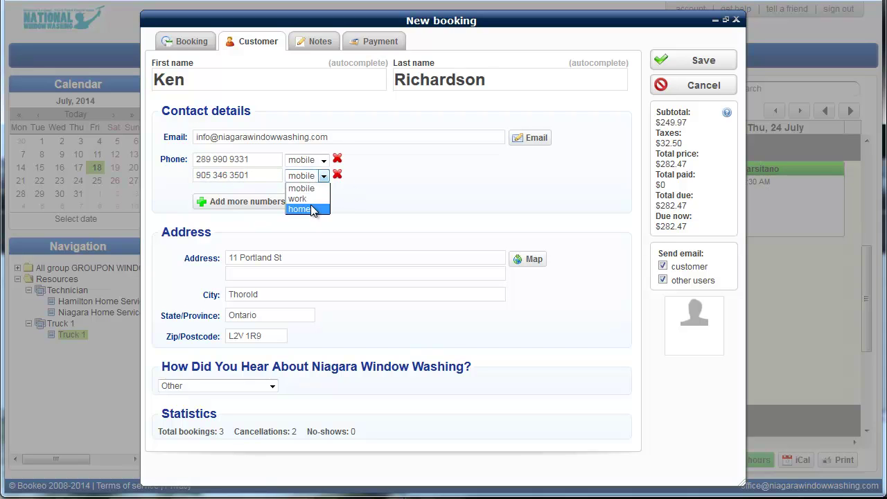
click(315, 199)
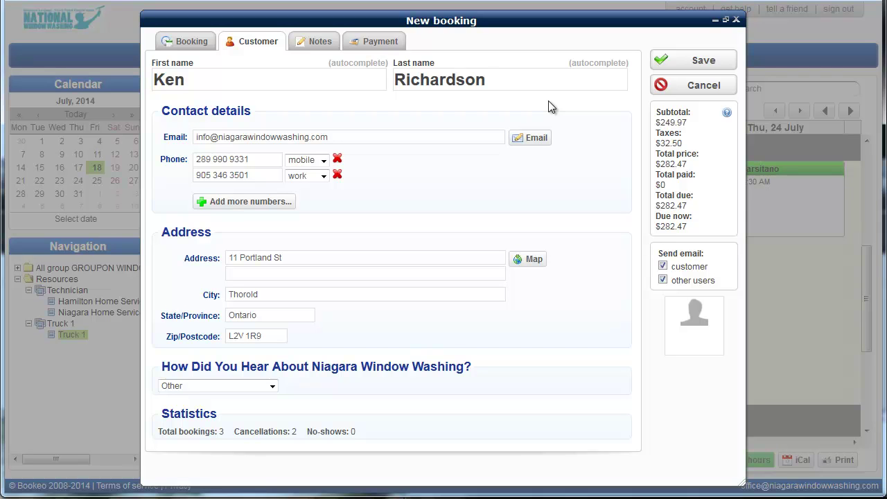
- Show the Notes section for internal notes hidden from the customer
click(320, 44)
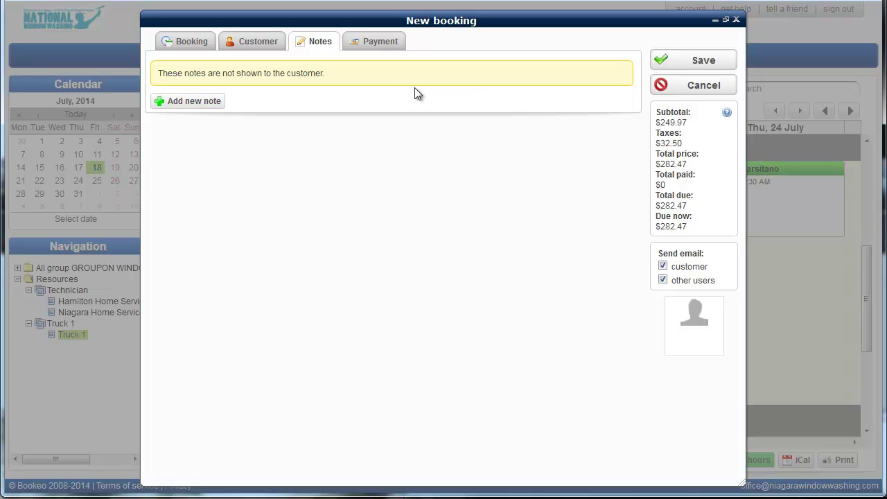
- Set payment Action to 'bill credit card' for 'amount due now', then return to booking details
click(392, 43)
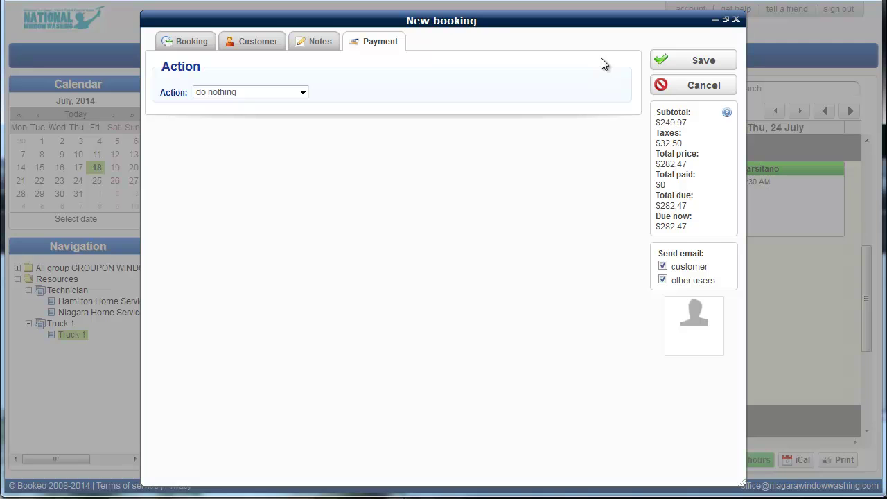
click(302, 92)
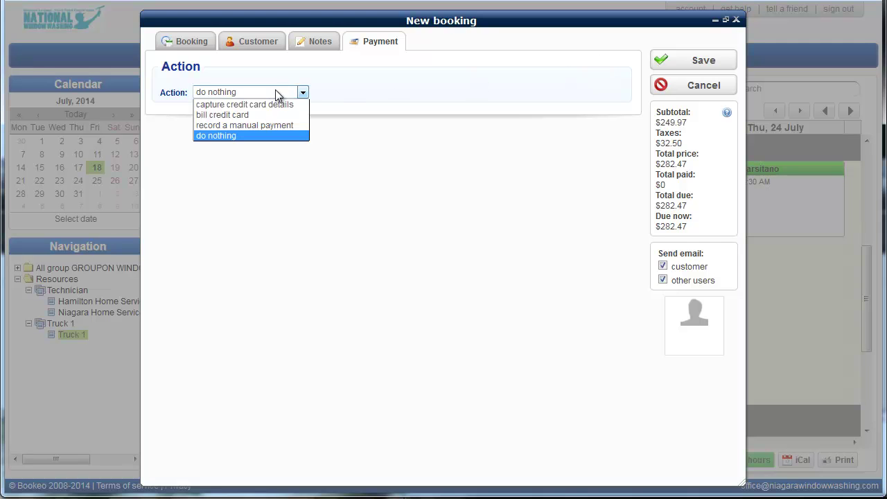
click(275, 104)
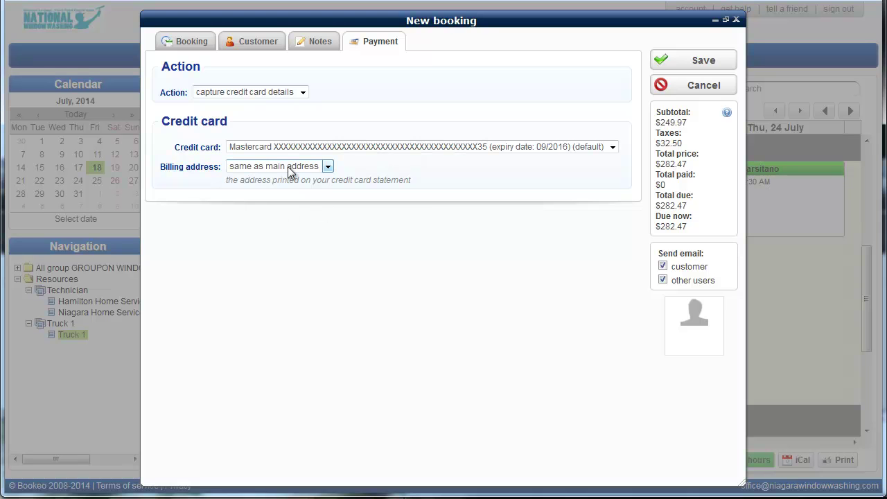
click(244, 91)
click(236, 116)
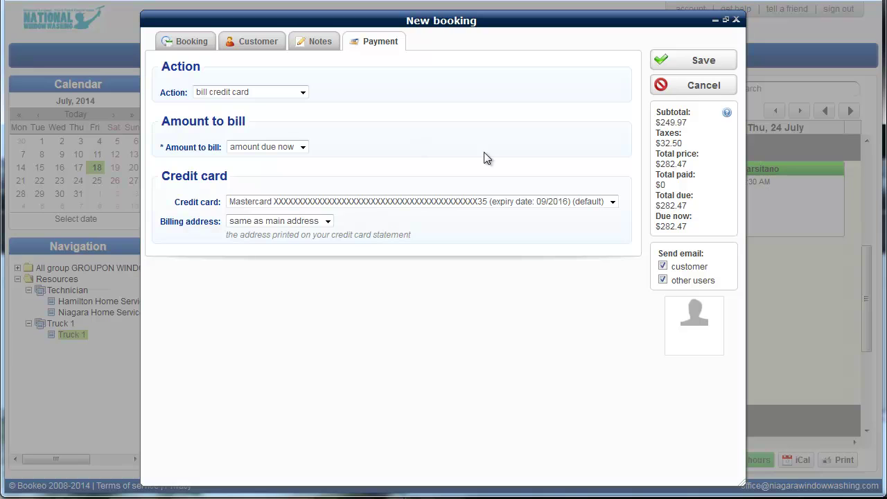
click(262, 146)
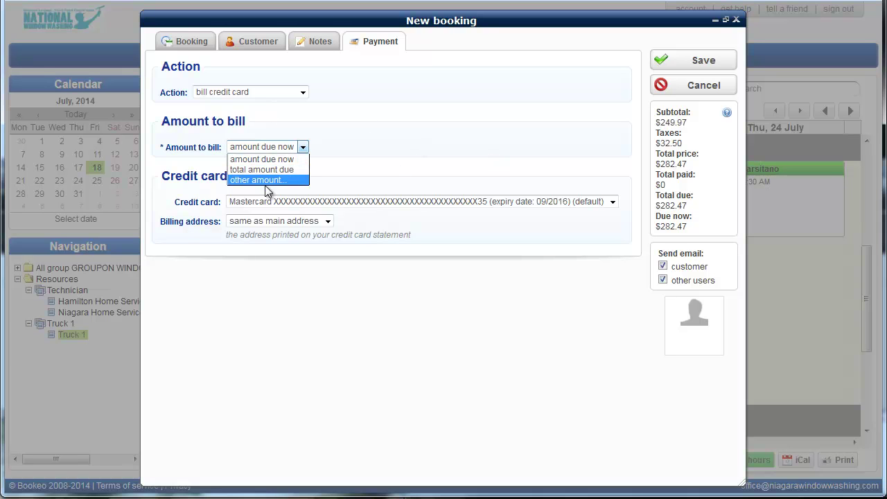
click(461, 137)
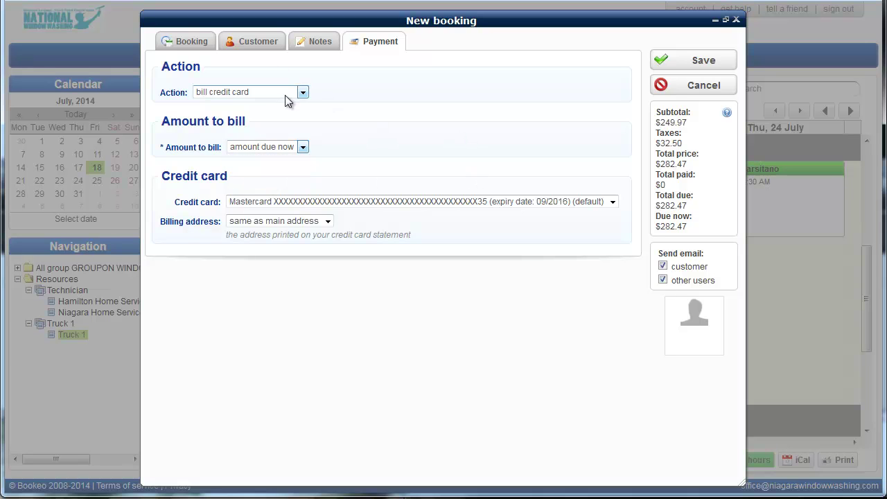
click(302, 92)
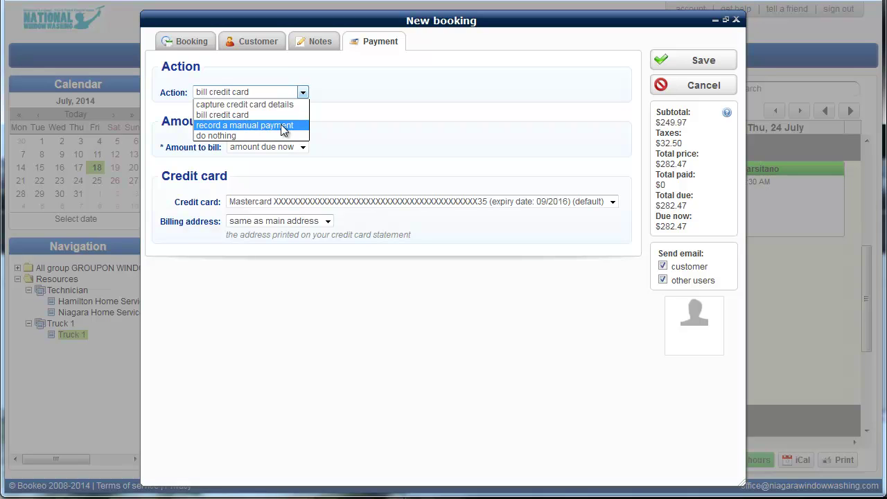
click(418, 132)
click(197, 43)
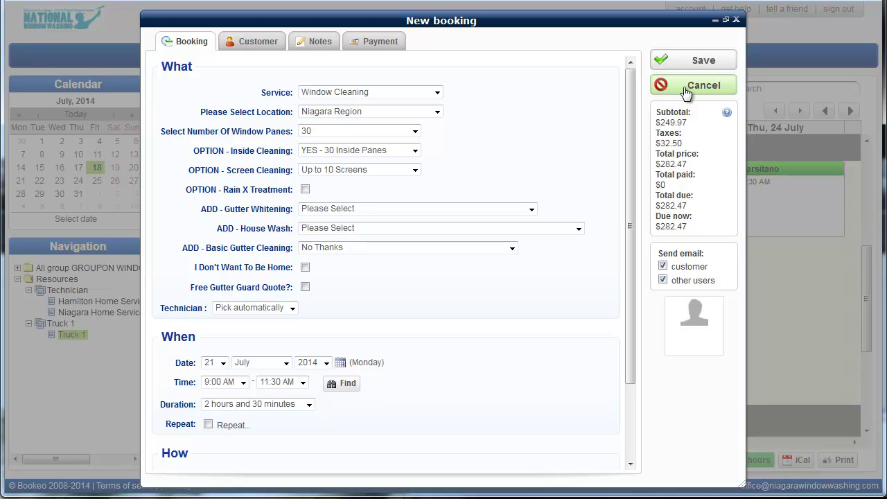
- After the card decline, change the payment Action to 'do nothing' and save the booking
click(693, 61)
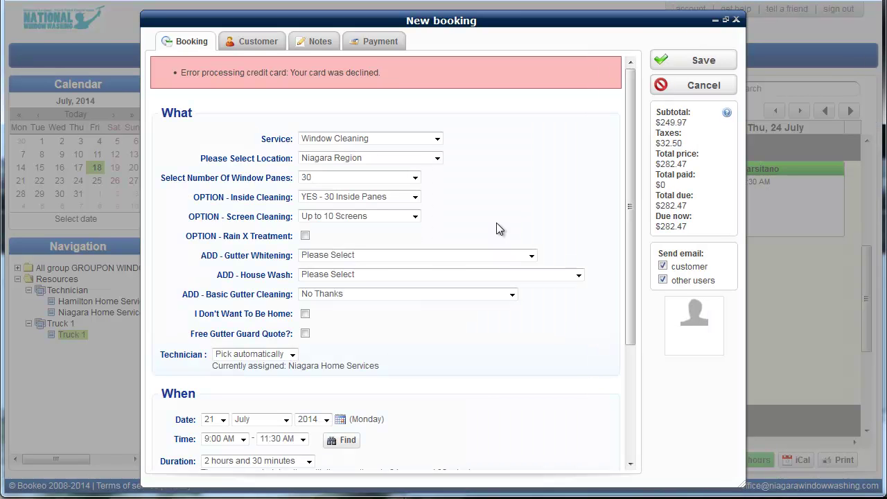
click(375, 41)
click(248, 139)
click(239, 152)
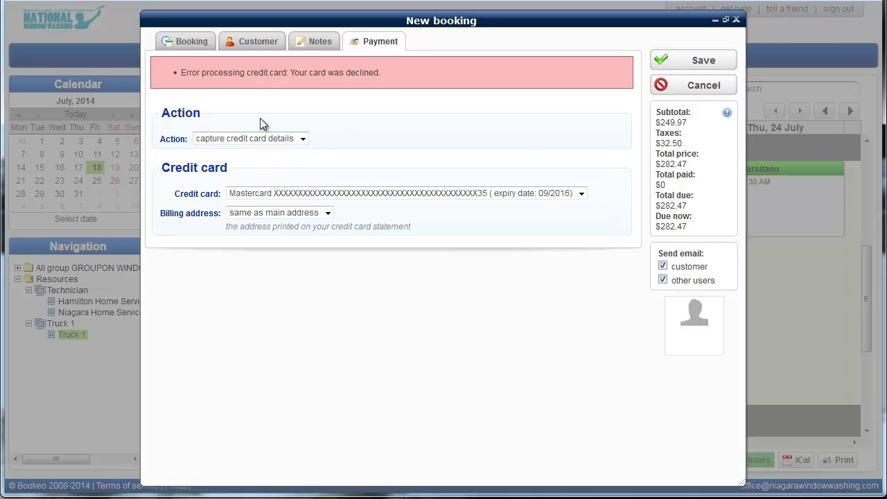
click(243, 138)
click(231, 181)
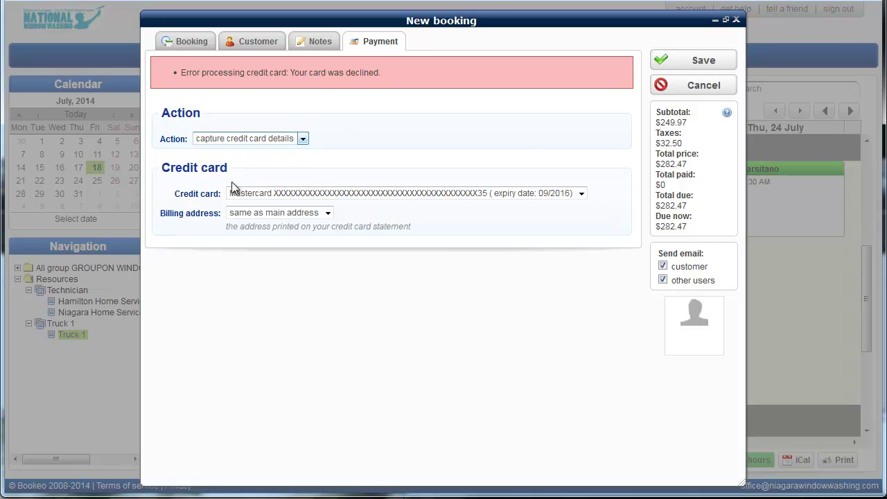
click(690, 72)
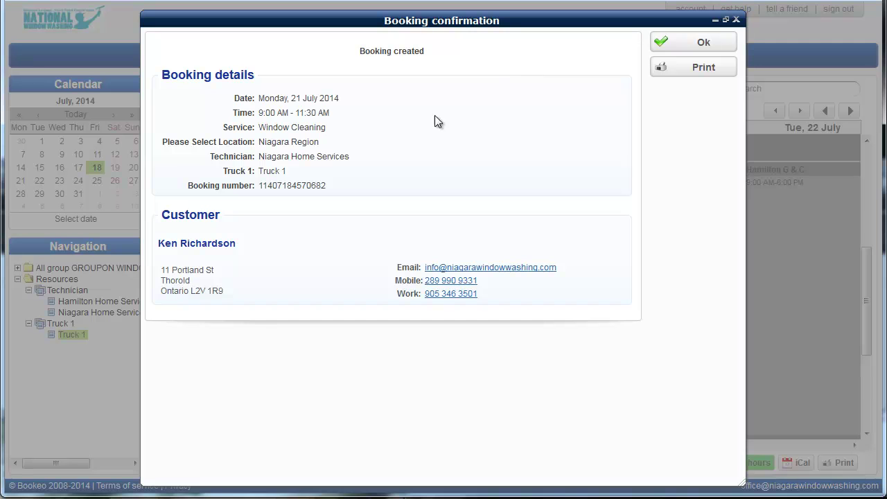
- Dismiss the 'Booking created' confirmation and check the new 9:00–11:30 AM booking on 21 July
drag(359, 59, 467, 65)
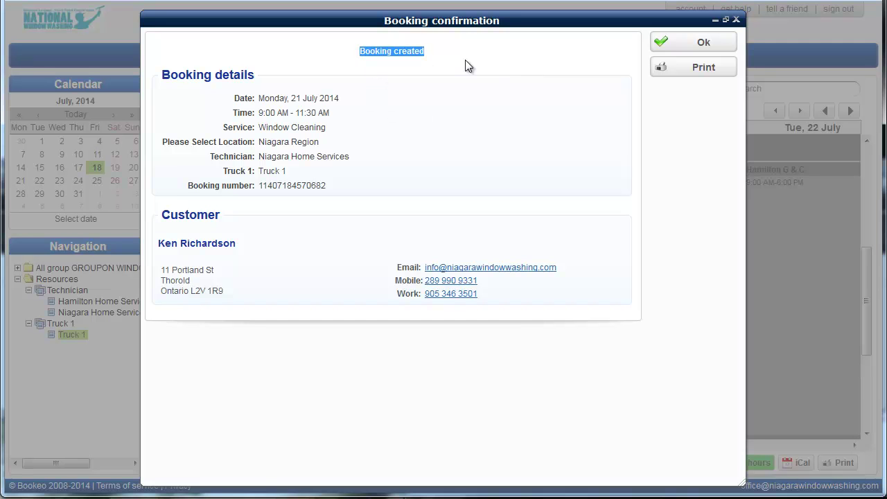
click(680, 48)
mouse_move(643, 204)
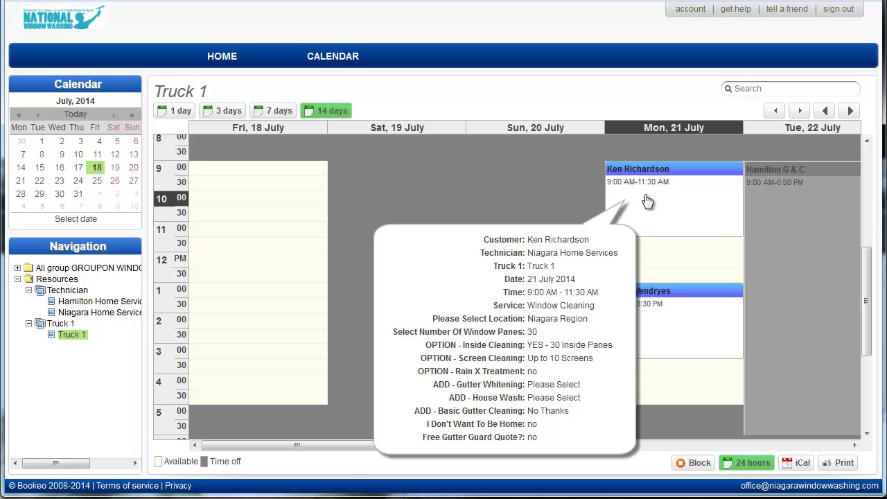
- Reopen the 21 July 9:00 AM booking and look up its available time slots
click(647, 201)
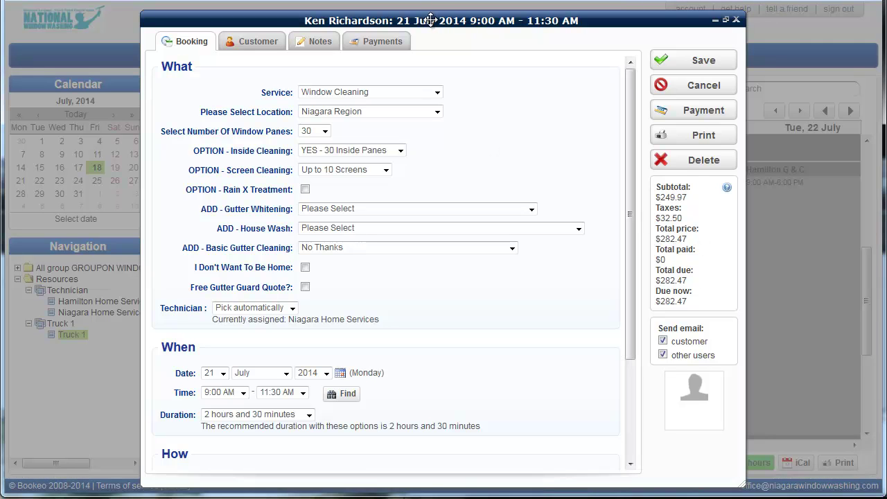
drag(632, 76, 613, 195)
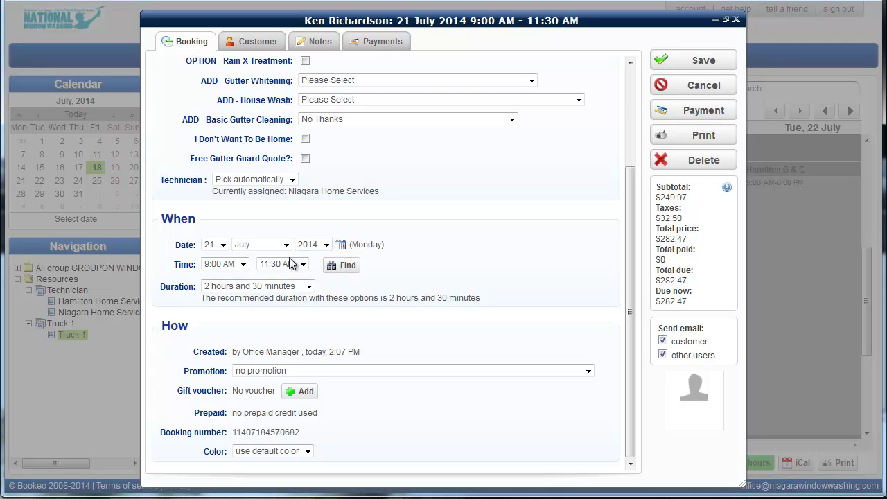
click(357, 274)
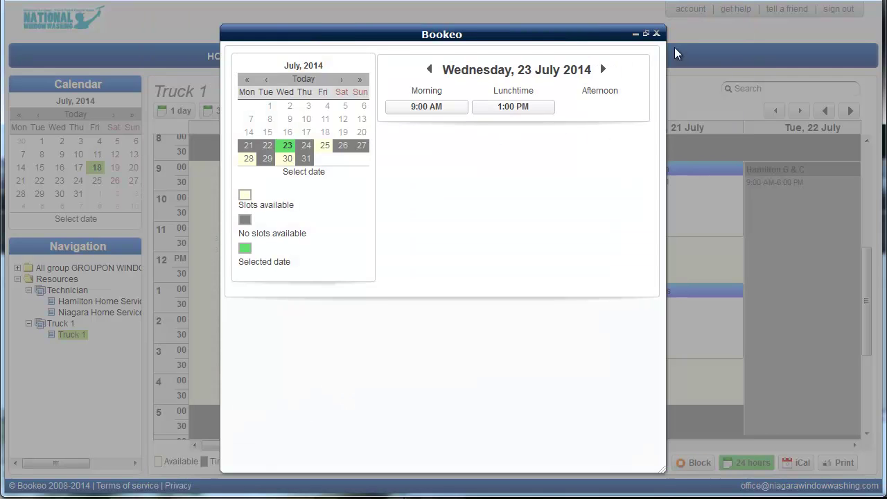
click(657, 33)
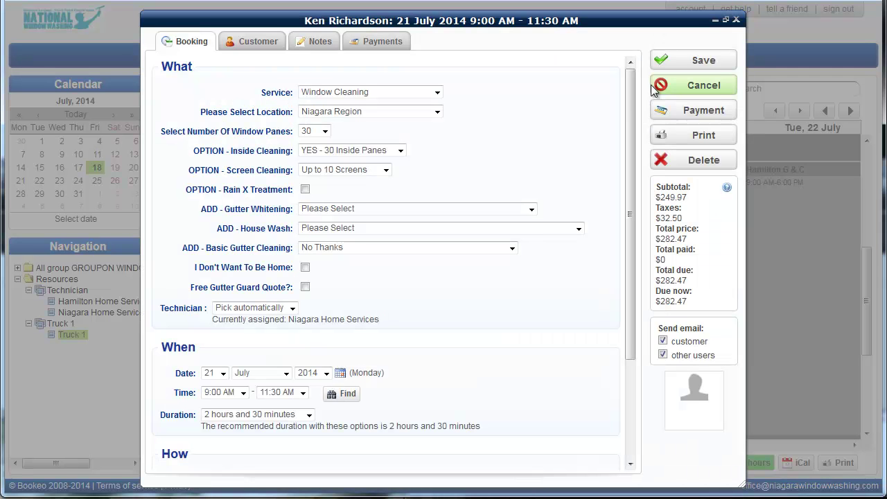
- Try the Seniors promotion, then set the booking back to no promotion ($282.47 due)
drag(629, 78, 614, 245)
click(431, 372)
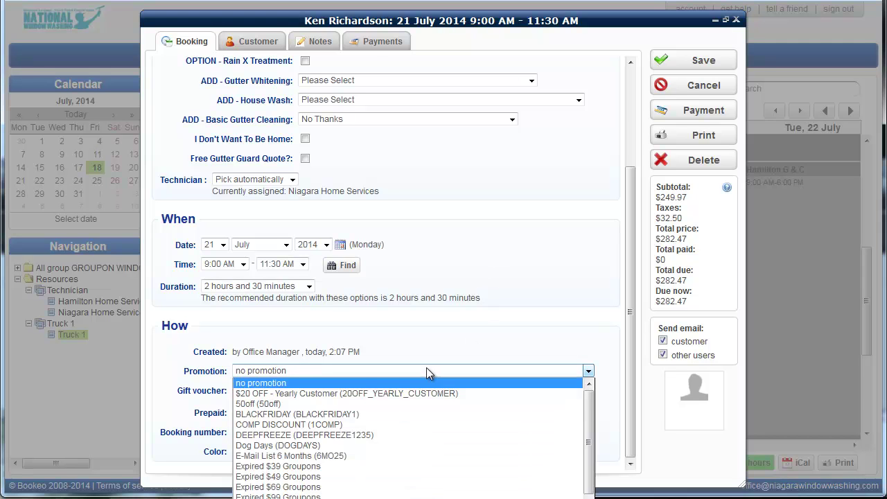
scroll(414, 443, down, 5)
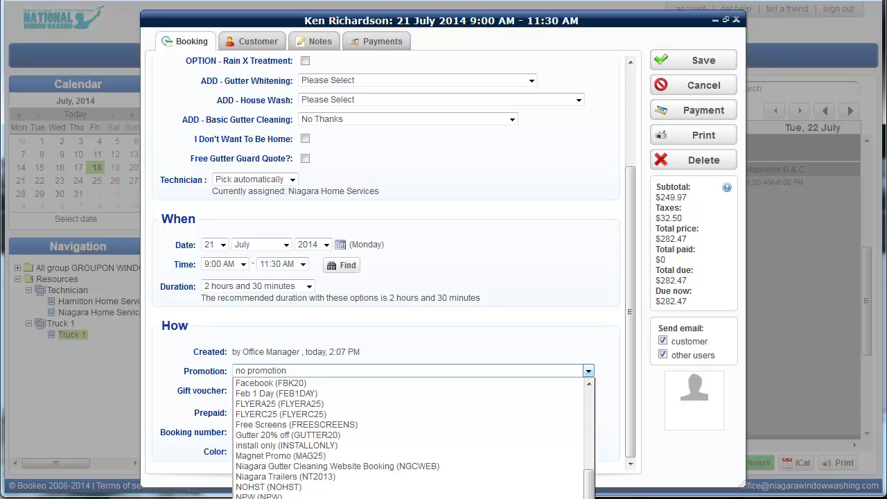
key(s)
key(Return)
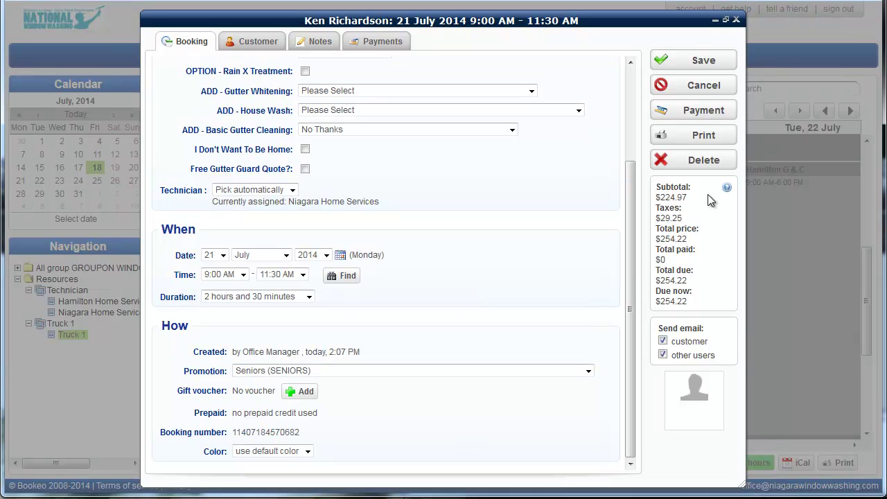
click(498, 372)
scroll(513, 444, up, 4)
click(451, 383)
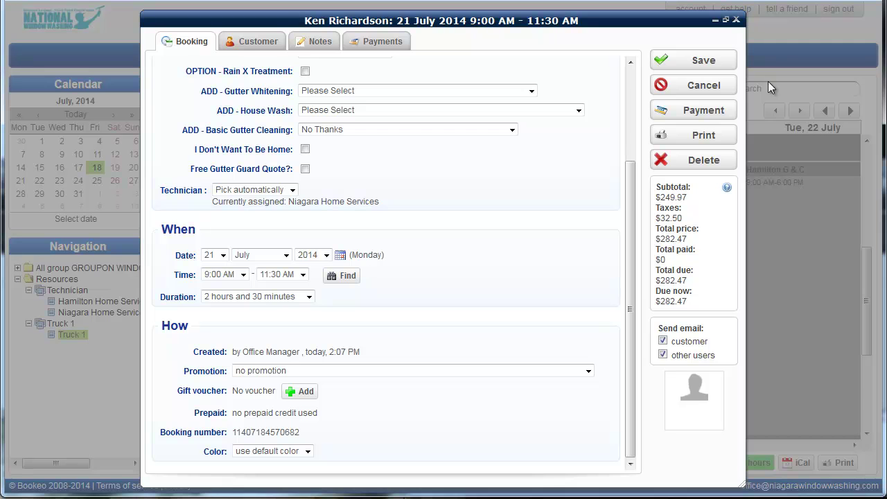
- Cancel the booking, keeping history tracking and both customer and other-user emails checked
click(684, 164)
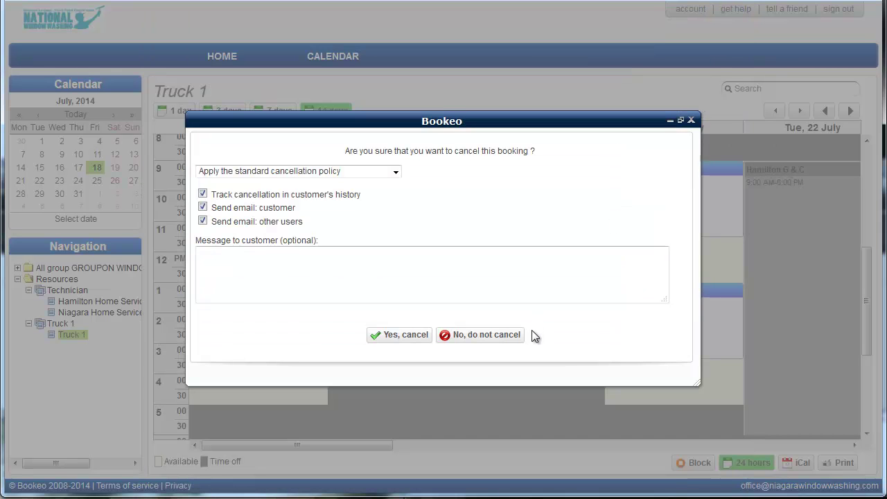
click(289, 282)
drag(367, 196, 211, 196)
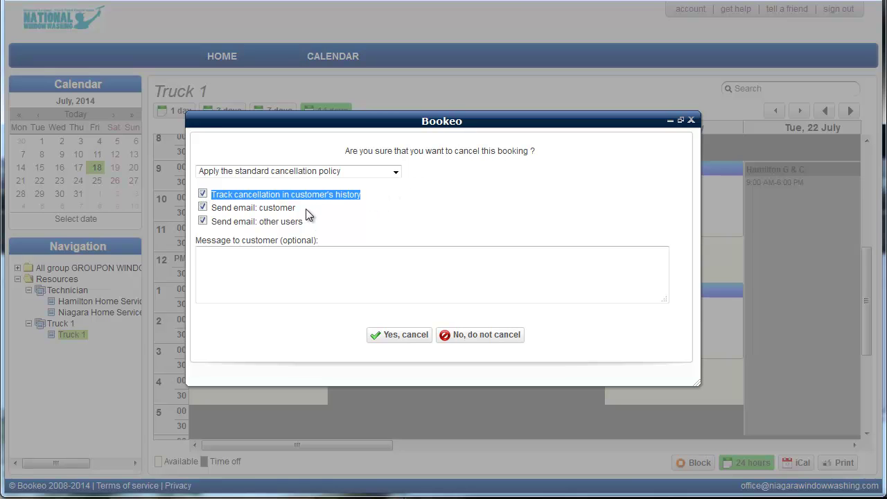
drag(296, 208, 213, 211)
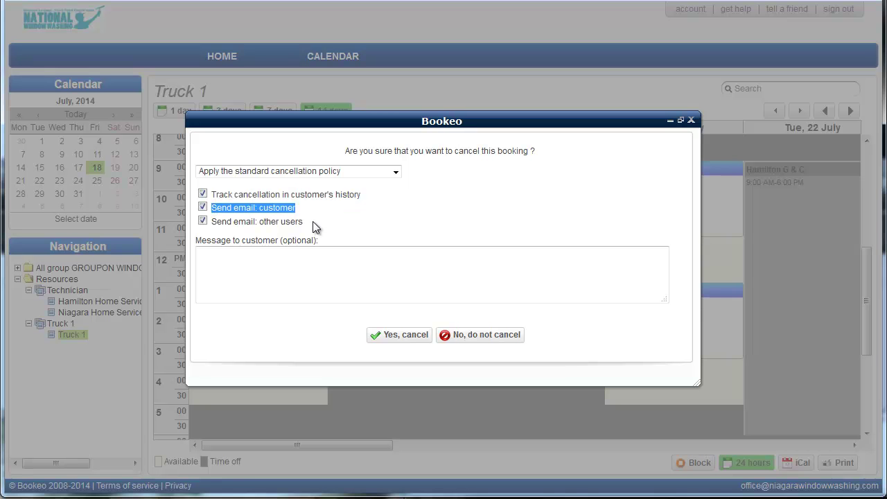
drag(313, 221, 216, 227)
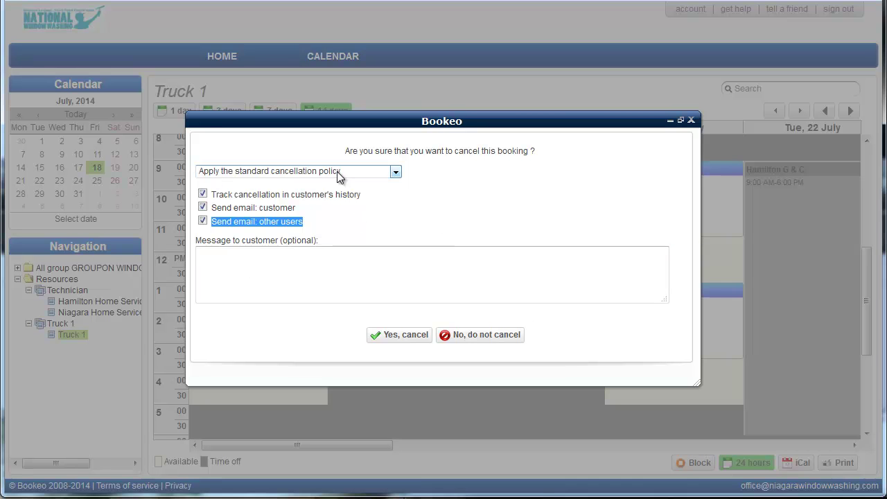
click(415, 337)
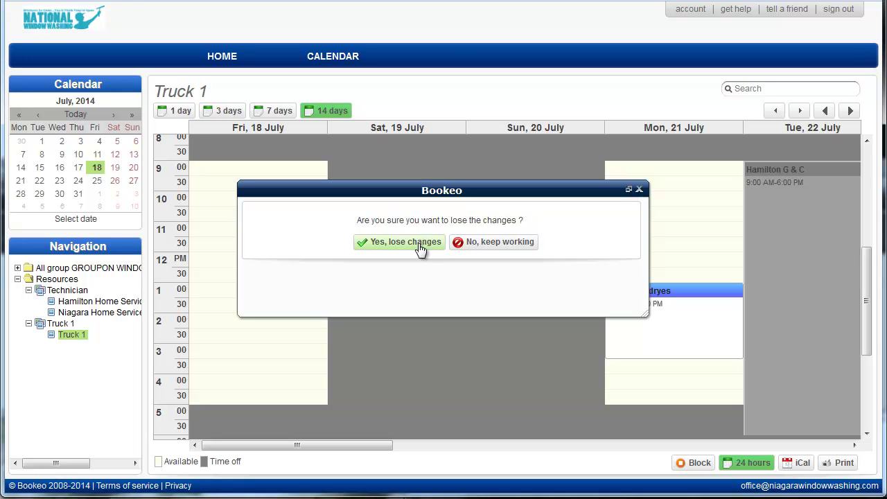
- Discard the unsaved changes and scroll the calendar to show the now-empty 21 July slot
click(419, 248)
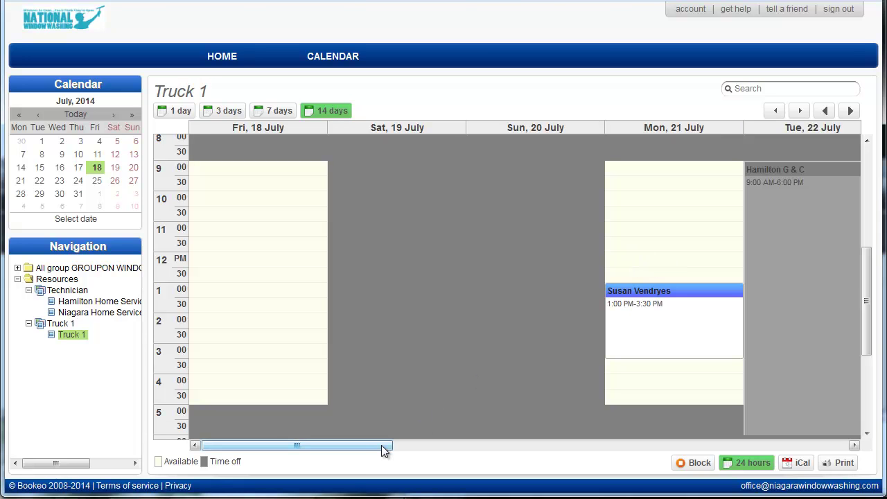
drag(381, 444, 534, 463)
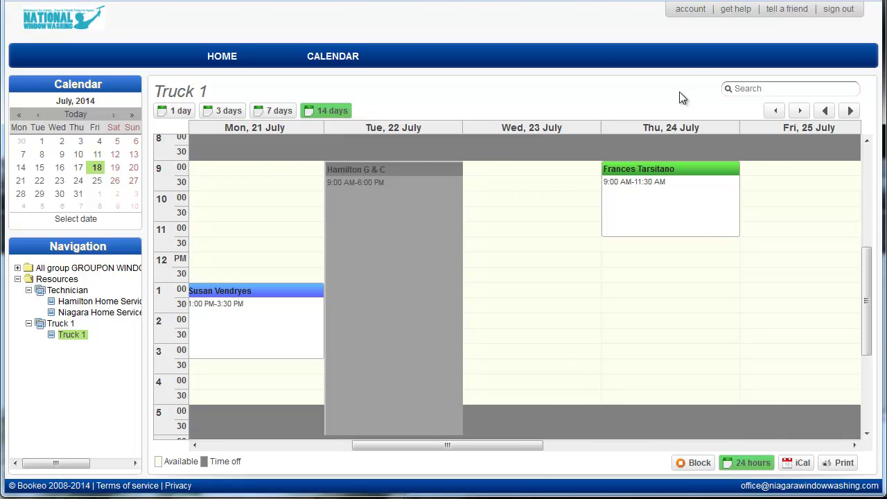